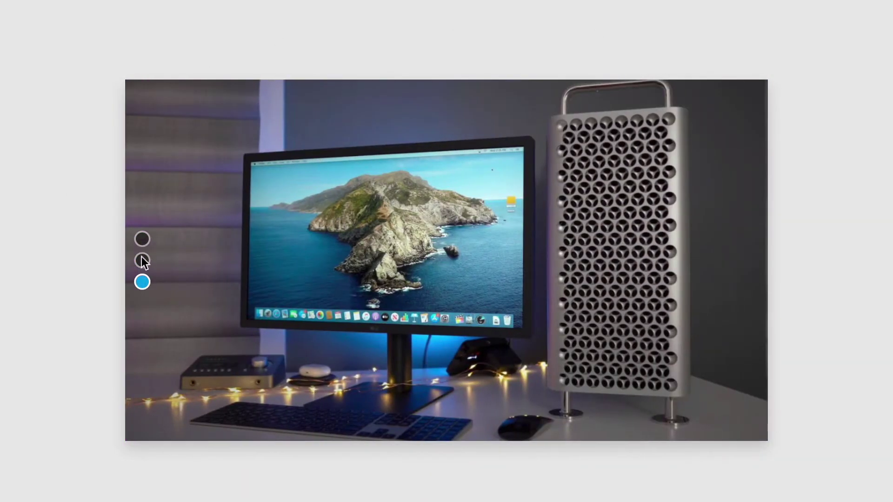
Use the vertical indicator dots to cycle through the iMac, iPhones and Mac Pro slides, ending on iPhones.
{"action": "left_click", "coordinate": [142, 261]}
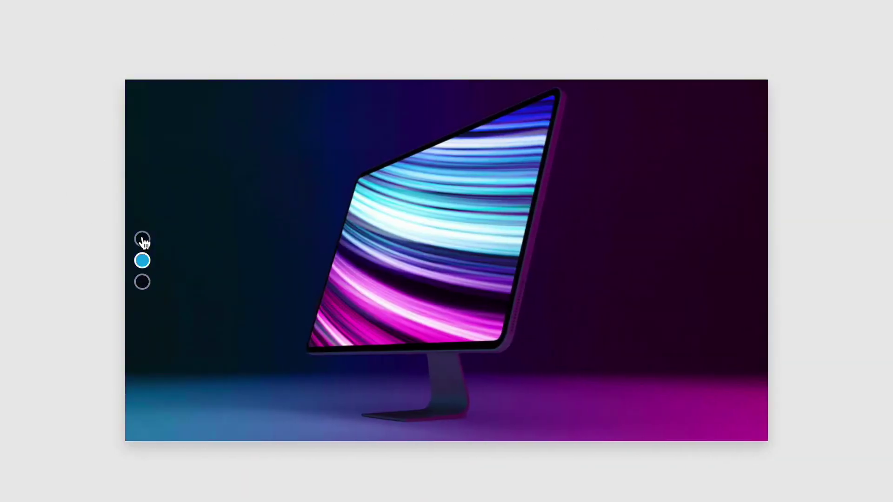
{"action": "left_click", "coordinate": [143, 239]}
{"action": "left_click", "coordinate": [143, 281]}
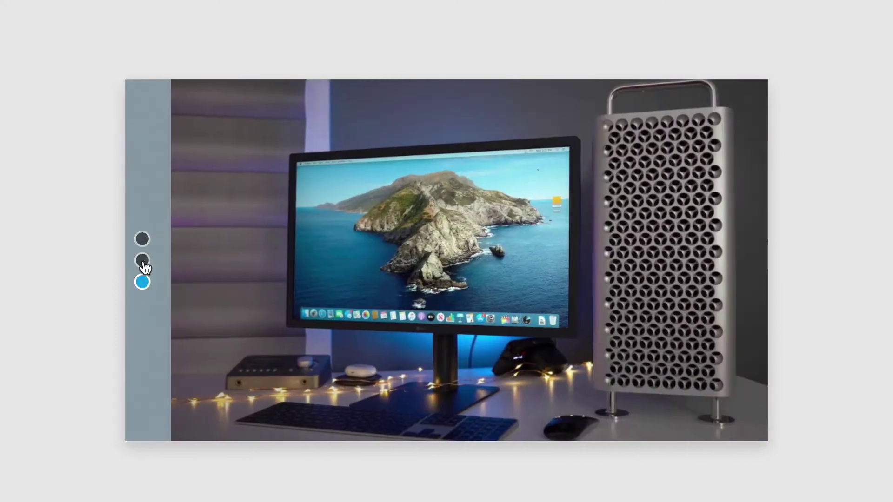
{"action": "left_click", "coordinate": [143, 261]}
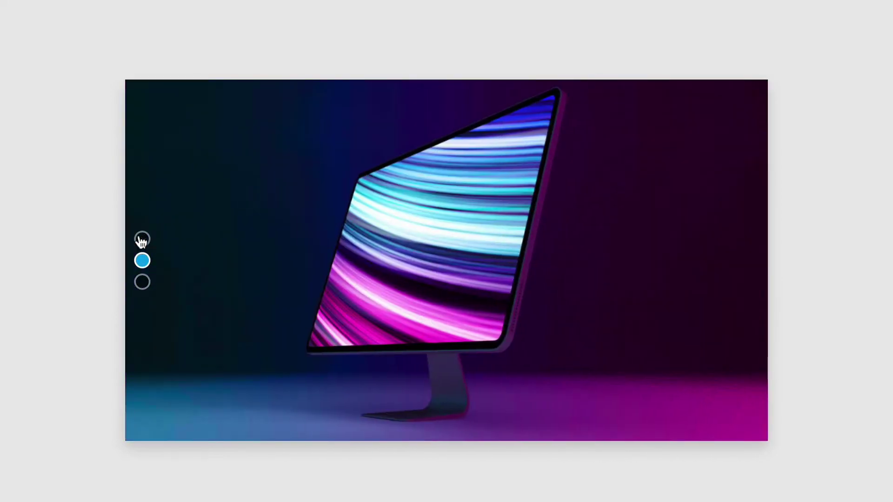
{"action": "left_click", "coordinate": [143, 239]}
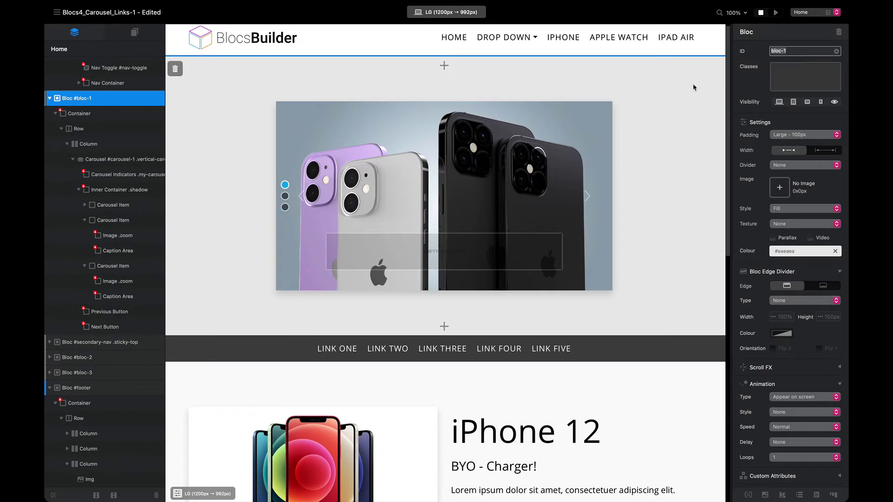
Select carousel-1 on the canvas to show its vertical-carousel class, 1500 autoplay and indicators.
{"action": "left_click", "coordinate": [583, 121]}
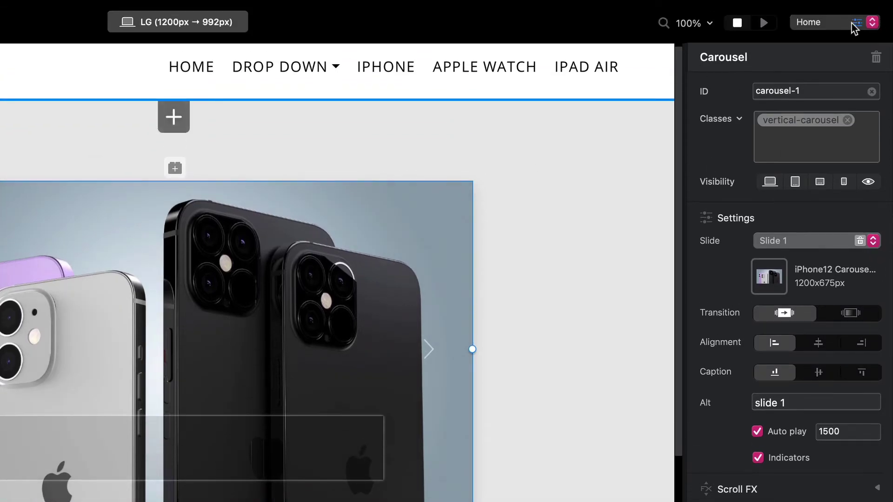
In the Page Settings header code, paste the first .vertical-carousel selector pair and close it with a brace.
{"action": "left_click", "coordinate": [856, 23]}
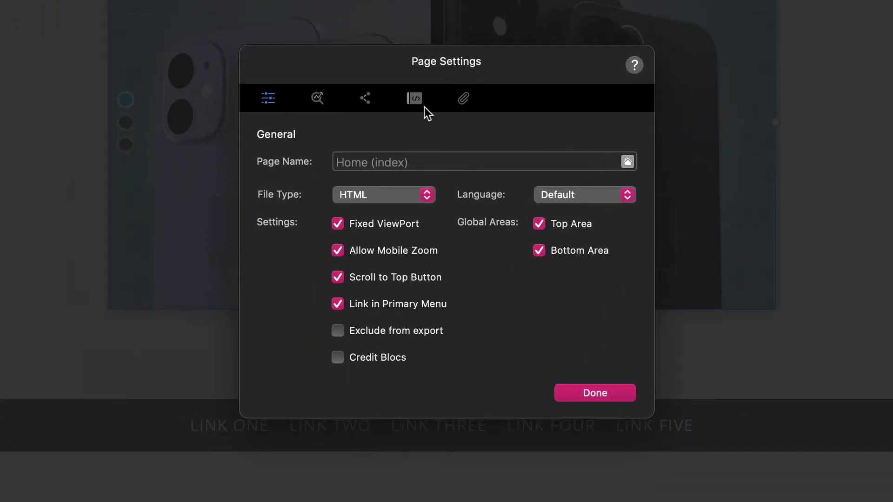
{"action": "left_click", "coordinate": [424, 107]}
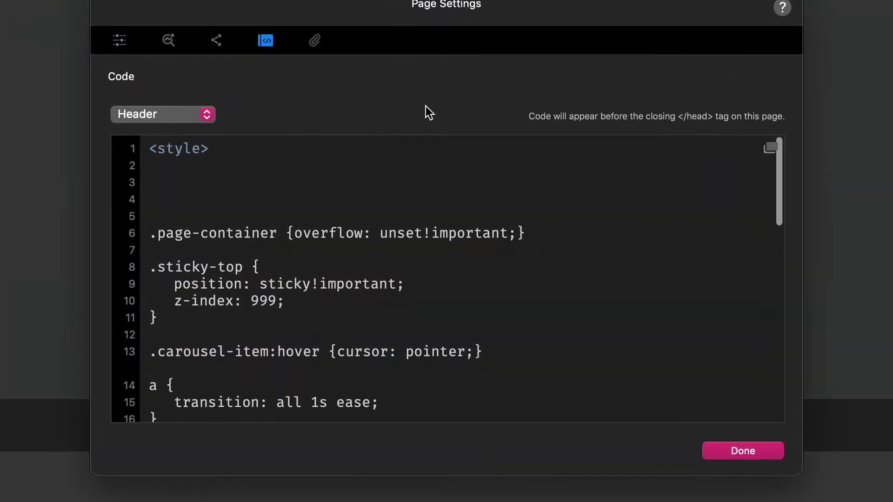
{"action": "left_click", "coordinate": [290, 176]}
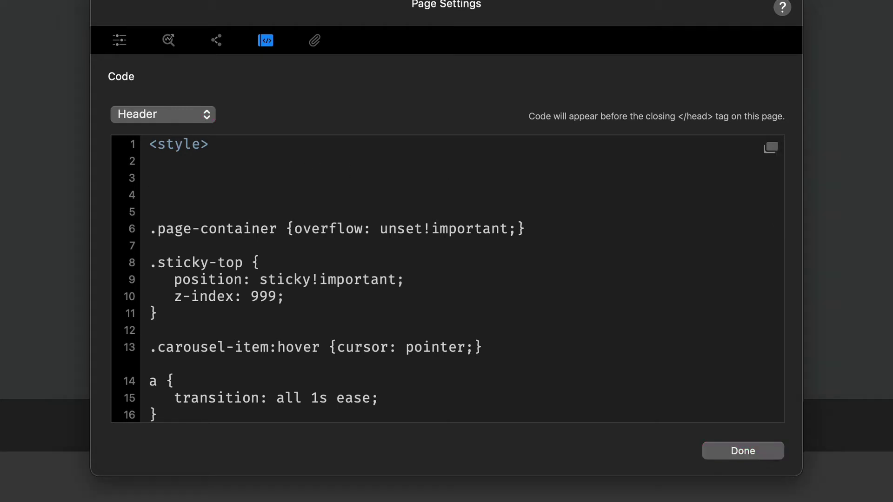
{"action": "left_click", "coordinate": [343, 180]}
{"action": "type", "text": ".vertical-carousel .carousel-item-next.carousel-item-left, .vertical-carousel .carousel-item-prev.carousel-item-right {"}
{"action": "key", "text": "Return"}
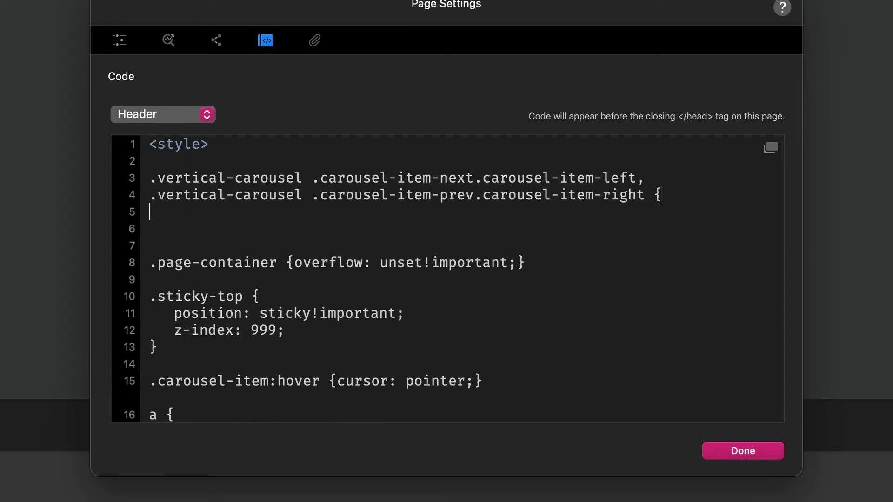
{"action": "type", "text": "}"}
{"action": "key", "text": "Return"}
{"action": "key", "text": "Return"}
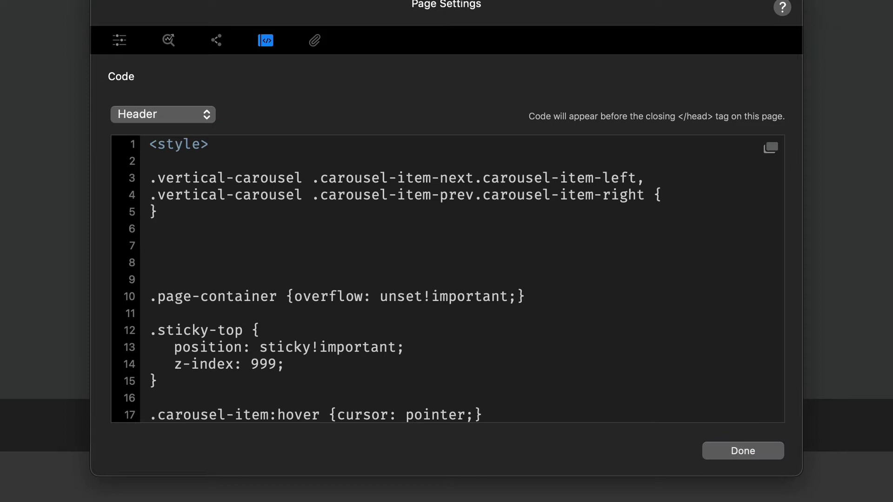
Add the second and third empty rule blocks for the next/active-right and prev/active-left selectors.
{"action": "left_click", "coordinate": [223, 247]}
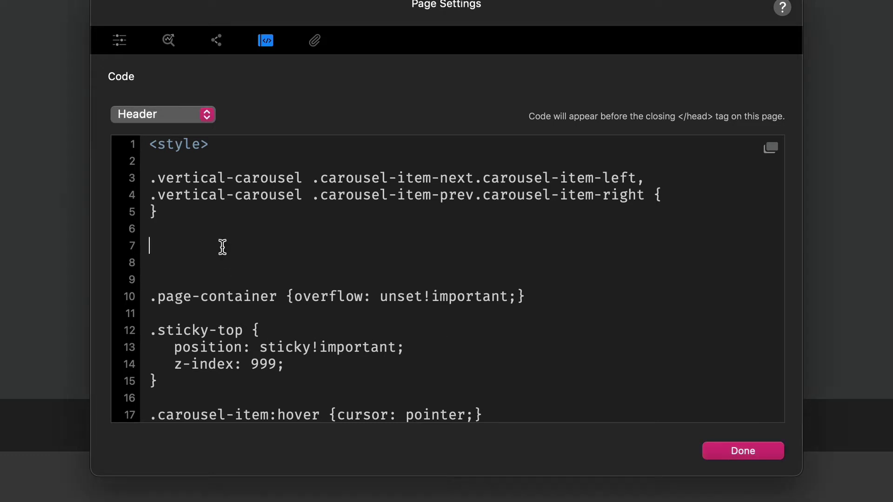
{"action": "type", "text": ".vertical-carousel .carousel-item-next, .vertical-carousel .active.carousel-item-right {"}
{"action": "key", "text": "Return"}
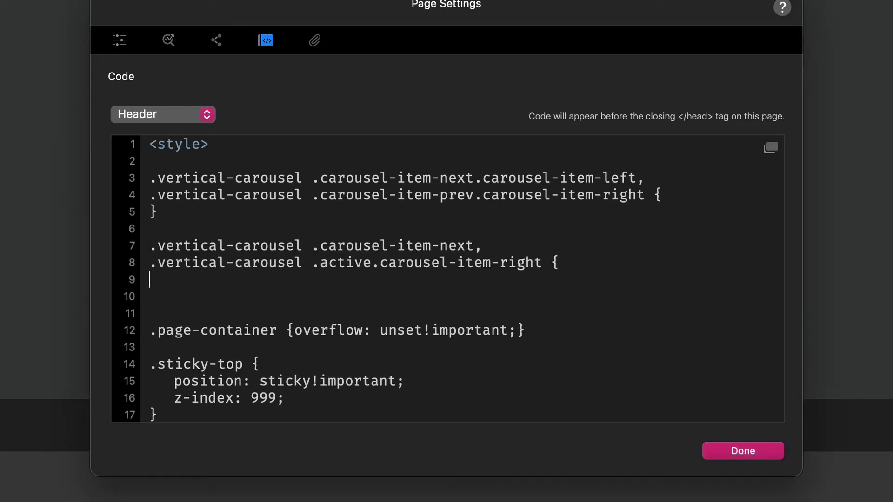
{"action": "type", "text": "}"}
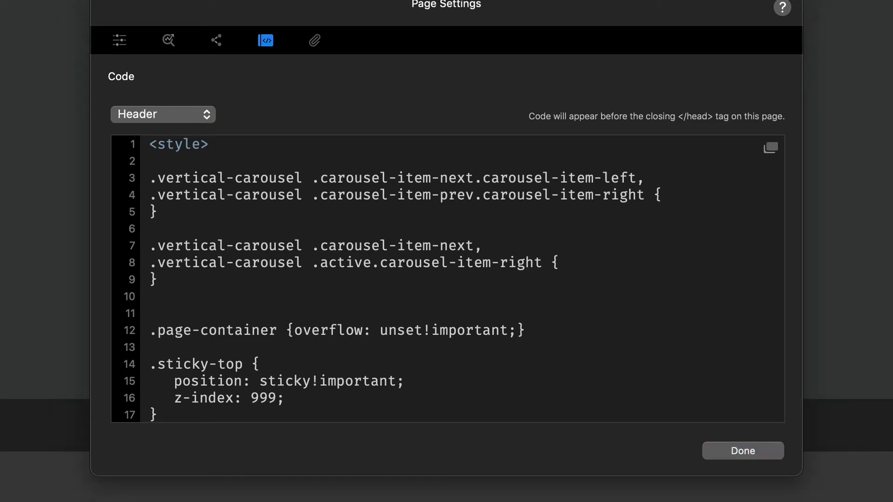
{"action": "left_click", "coordinate": [616, 286]}
{"action": "key", "text": "Return"}
{"action": "key", "text": "Return"}
{"action": "type", "text": ".vertical-carousel .carousel-item-prev, .vertical-carousel .active.carousel-item-left {"}
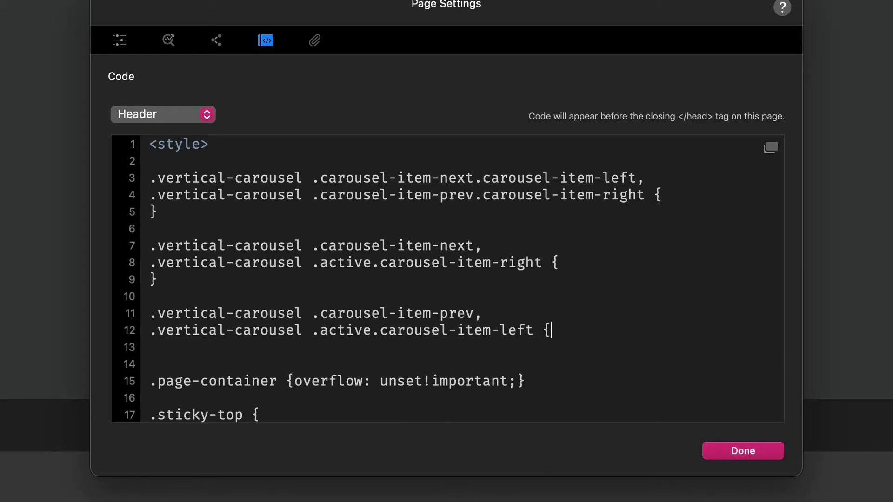
{"action": "key", "text": "Return"}
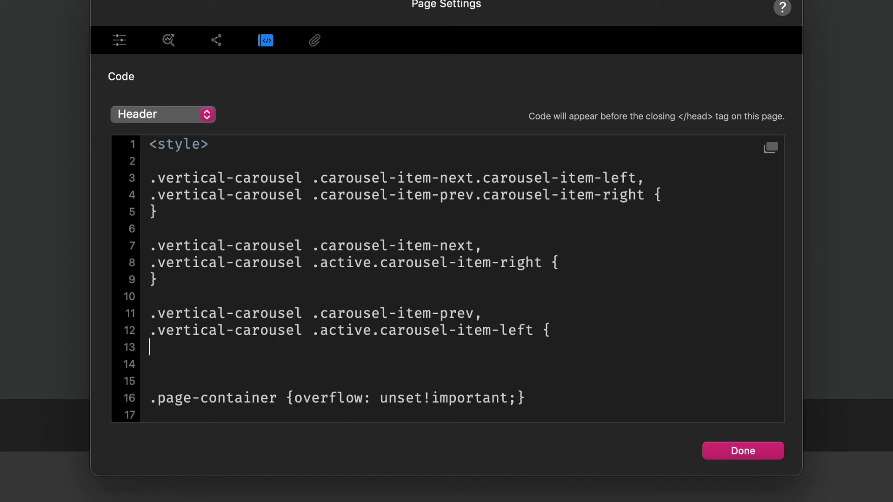
{"action": "type", "text": "}"}
{"action": "scroll", "coordinate": [511, 265], "scroll_direction": "up", "scroll_amount": 1}
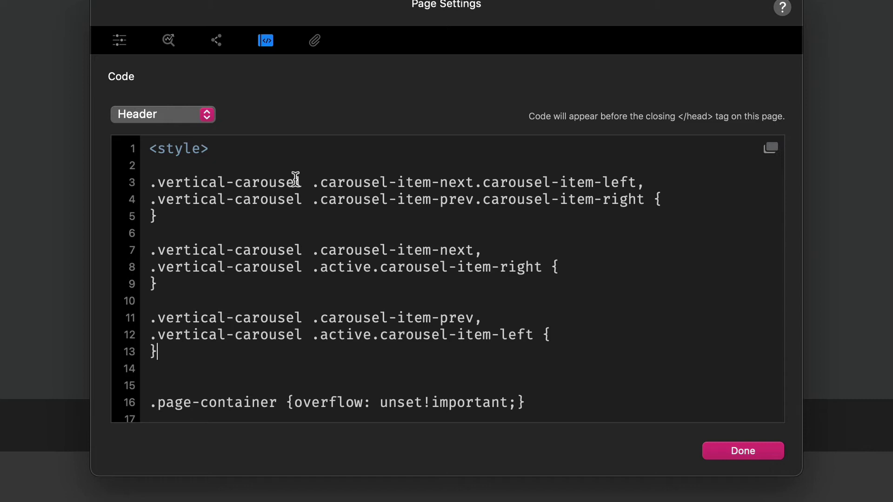
{"action": "left_click_drag", "start_coordinate": [305, 182], "coordinate": [142, 182]}
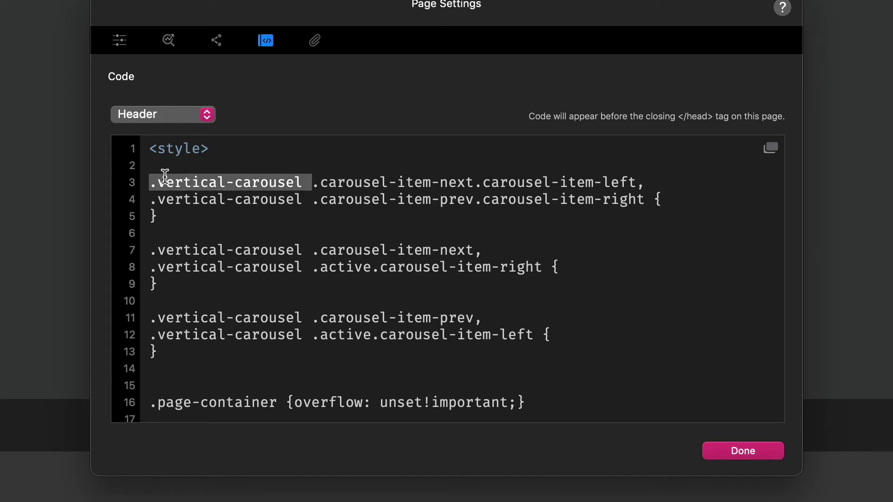
{"action": "left_click", "coordinate": [339, 184]}
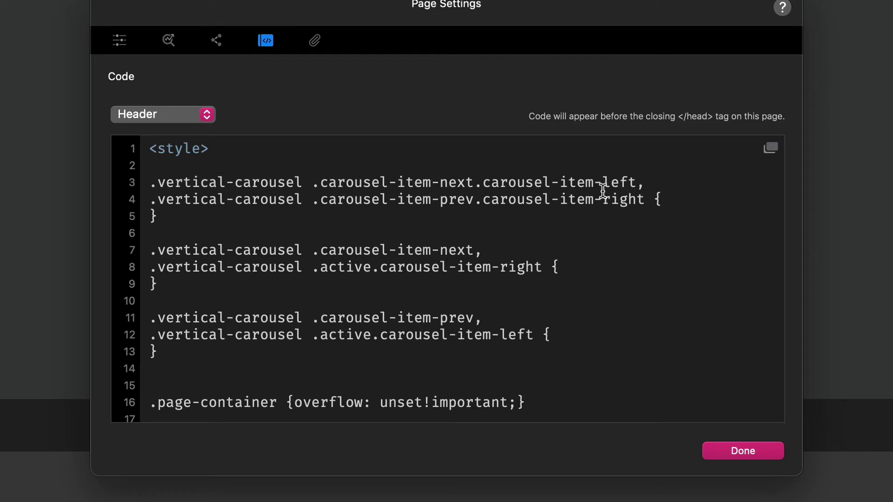
{"action": "scroll", "coordinate": [609, 205], "scroll_direction": "down", "scroll_amount": 2}
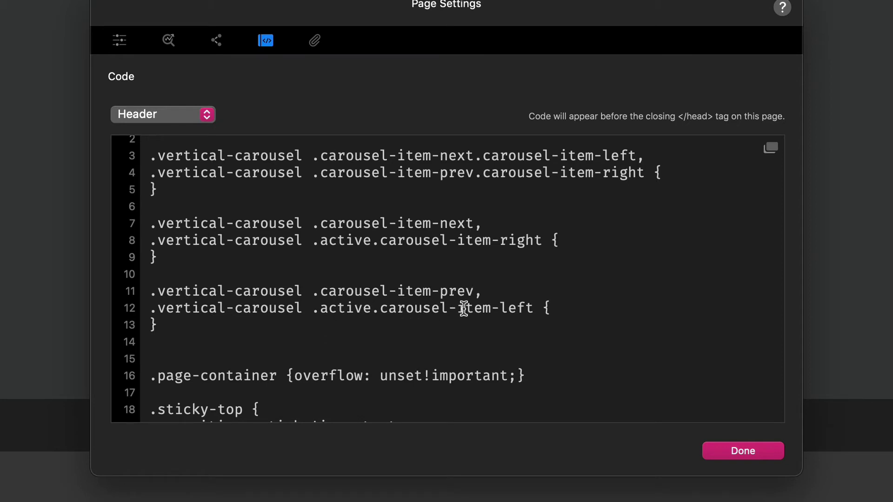
{"action": "scroll", "coordinate": [466, 307], "scroll_direction": "up", "scroll_amount": 2}
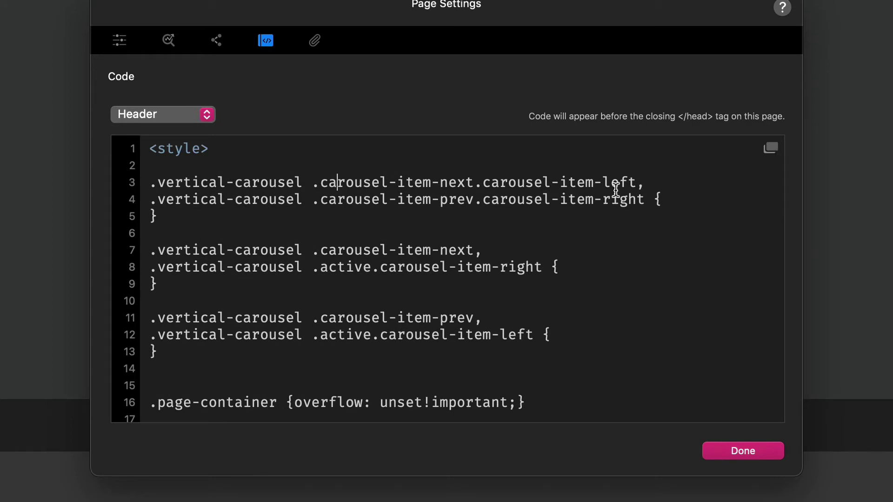
{"action": "left_click", "coordinate": [689, 199]}
Start an indented transform: translate(x,y) declaration inside the first .vertical-carousel rule.
{"action": "key", "text": "Return"}
{"action": "key", "text": "Tab"}
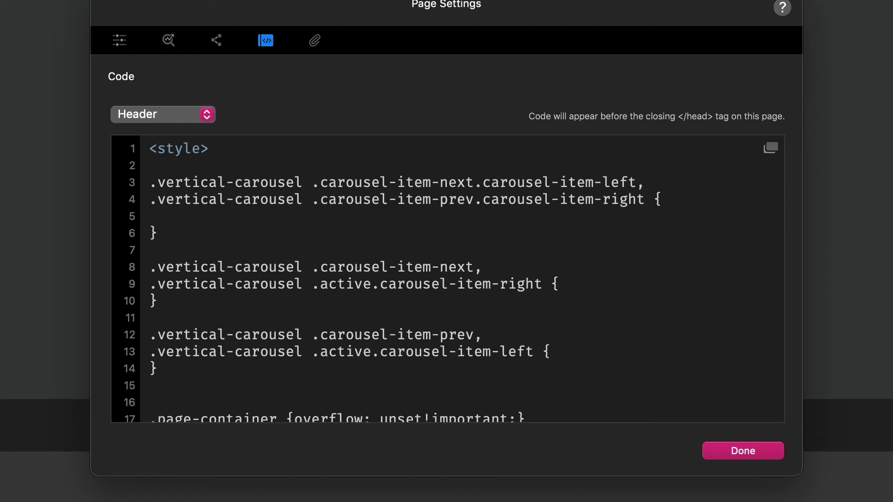
{"action": "type", "text": "transform"}
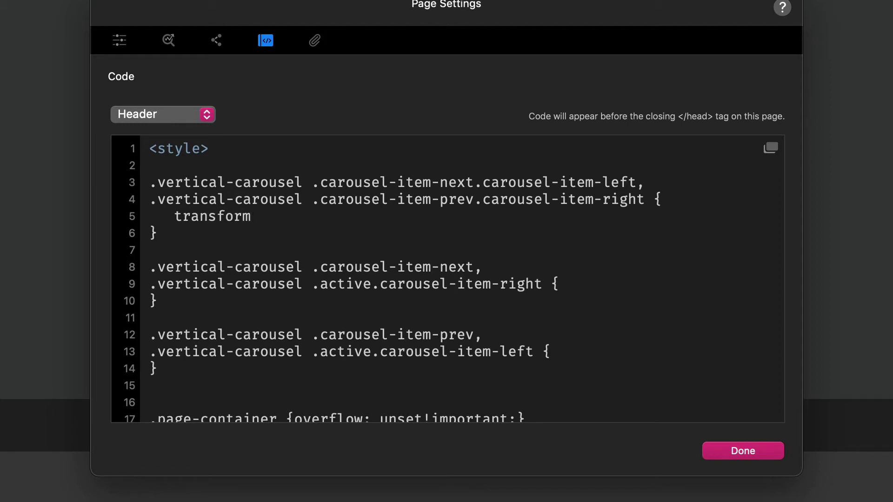
{"action": "type", "text": ":"}
{"action": "type", "text": " tra"}
{"action": "type", "text": "fs"}
{"action": "key", "text": "BackSpace"}
{"action": "key", "text": "BackSpace"}
{"action": "type", "text": "nslate"}
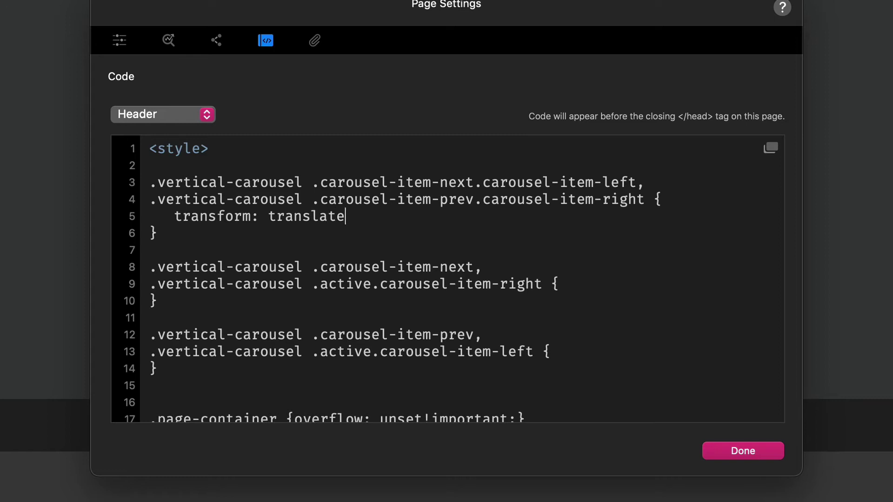
{"action": "type", "text": "("}
{"action": "type", "text": "x"}
{"action": "type", "text": ",y"}
{"action": "key", "text": "Right"}
{"action": "type", "text": ","}
Replace the placeholders and drop the stray comma so the line reads transform: translate(0,0).
{"action": "key", "text": "Left"}
{"action": "key", "text": "Left"}
{"action": "key", "text": "Left"}
{"action": "key", "text": "Left"}
{"action": "key", "text": "BackSpace"}
{"action": "type", "text": "0"}
{"action": "key", "text": "Right"}
{"action": "key", "text": "Right"}
{"action": "key", "text": "BackSpace"}
{"action": "type", "text": "0"}
{"action": "left_click", "coordinate": [411, 215]}
{"action": "key", "text": "BackSpace"}
End the first declaration with a semicolon and copy it into the second rule as translate(0,100%).
{"action": "type", "text": ";"}
{"action": "left_click_drag", "start_coordinate": [411, 214], "coordinate": [173, 216]}
{"action": "key", "text": "super+c"}
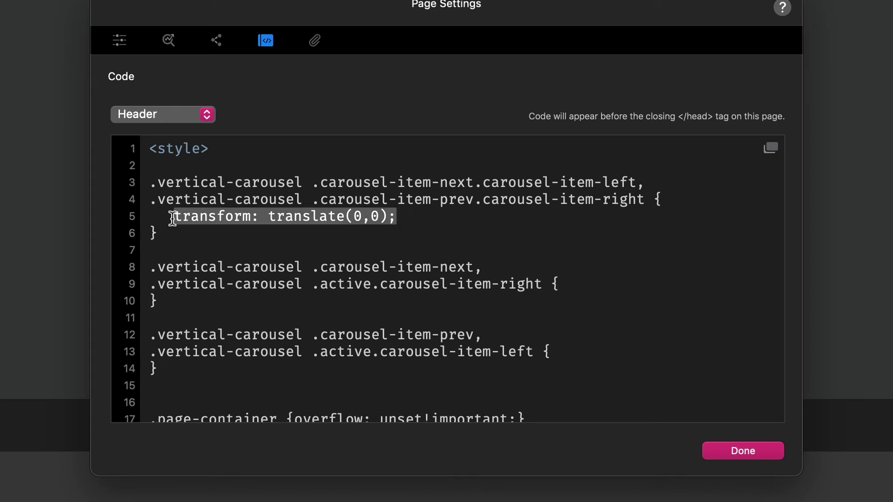
{"action": "left_click", "coordinate": [580, 278]}
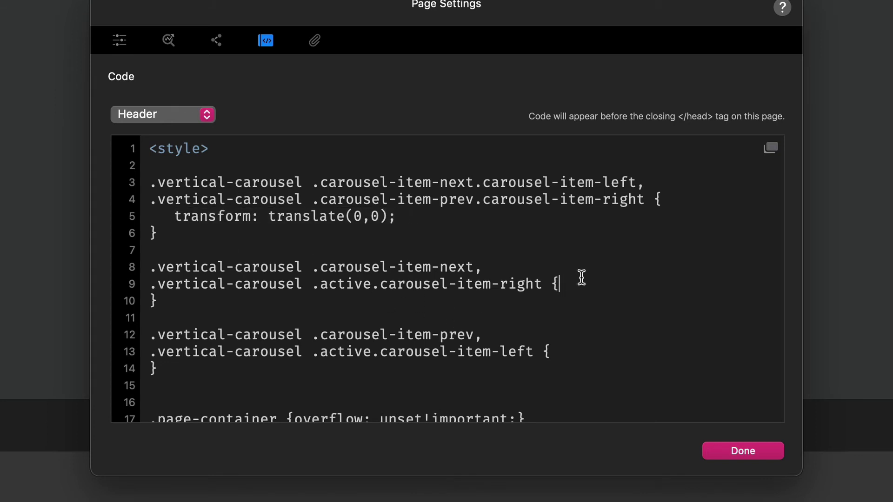
{"action": "key", "text": "Return"}
{"action": "key", "text": "super+v"}
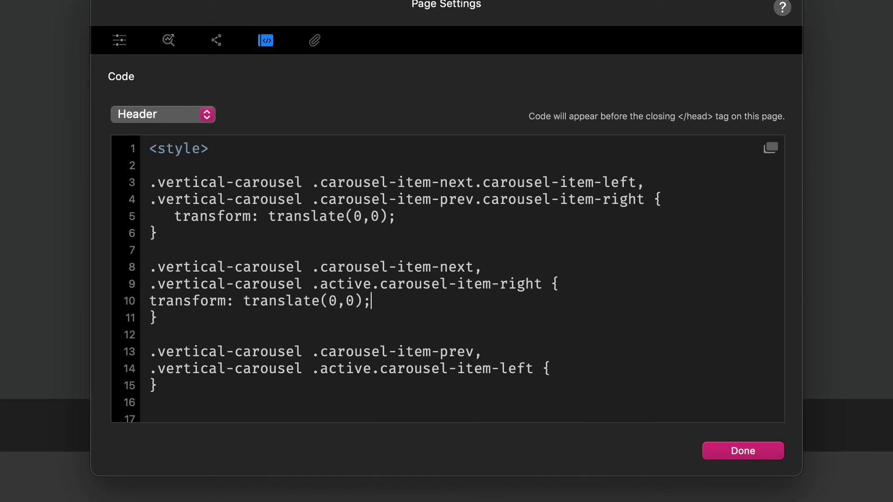
{"action": "key", "text": "super+Left"}
{"action": "key", "text": "Tab"}
{"action": "key", "text": "super+Right"}
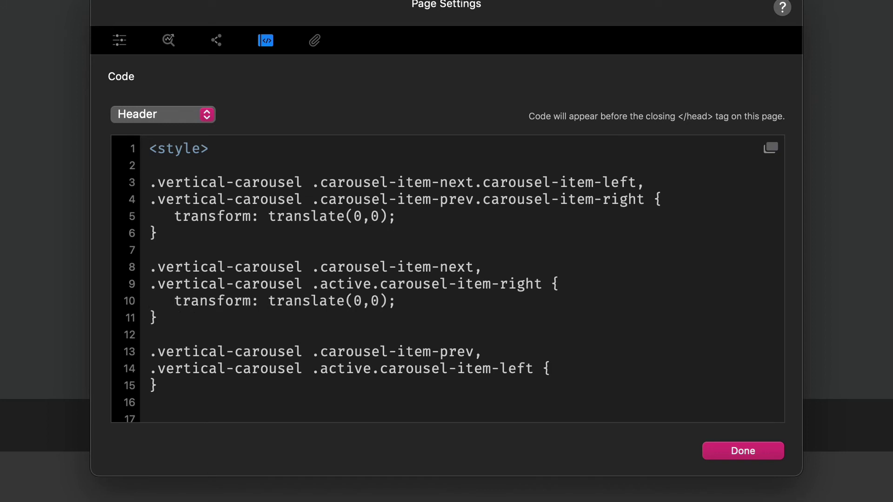
{"action": "key", "text": "Left"}
{"action": "key", "text": "Left"}
{"action": "key", "text": "Left"}
{"action": "key", "text": "Left"}
{"action": "key", "text": "Right"}
{"action": "key", "text": "BackSpace"}
{"action": "type", "text": "100%"}
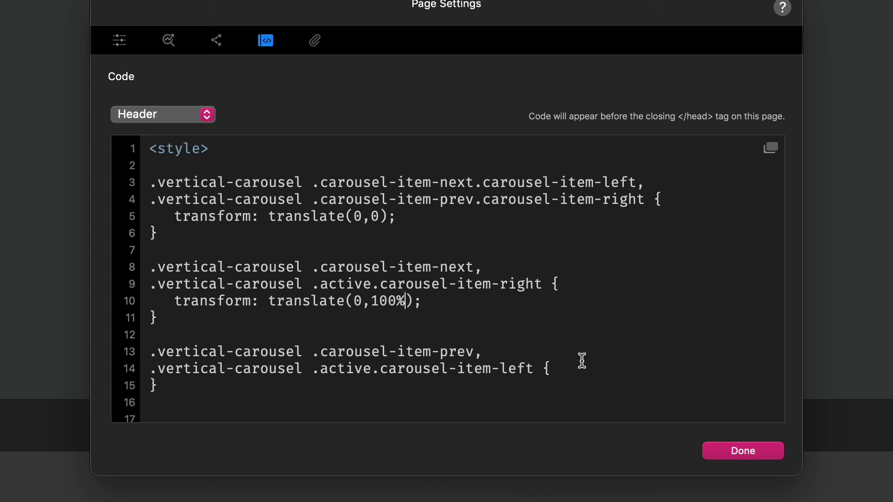
Give the third rule the declaration transform: translate(0,-100%).
{"action": "left_click", "coordinate": [580, 365]}
{"action": "key", "text": "Return"}
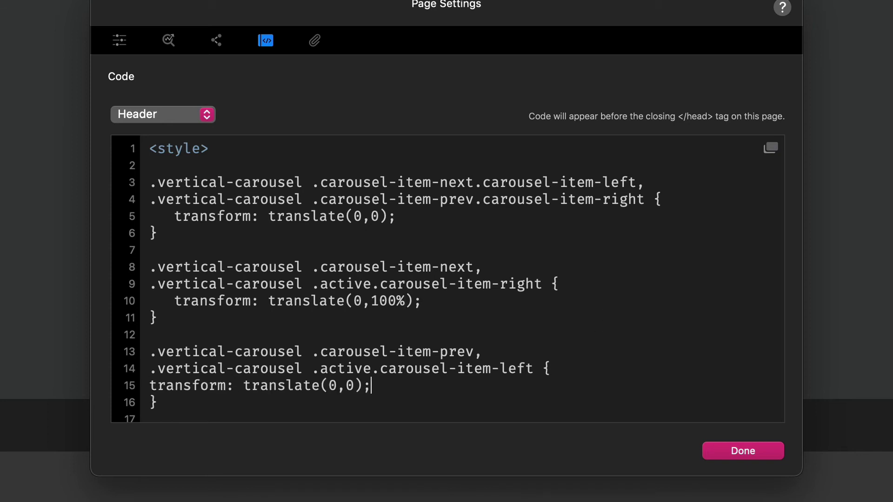
{"action": "key", "text": "super+Left"}
{"action": "key", "text": "Left"}
{"action": "key", "text": "Left"}
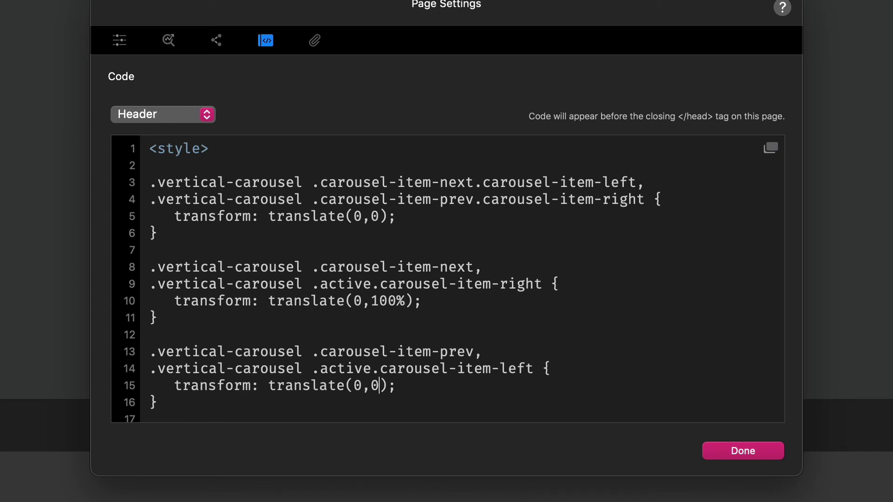
{"action": "key", "text": "Left"}
{"action": "key", "text": "Left"}
{"action": "key", "text": "Right"}
{"action": "key", "text": "Right"}
{"action": "key", "text": "Right"}
{"action": "key", "text": "BackSpace"}
{"action": "type", "text": "-100%"}
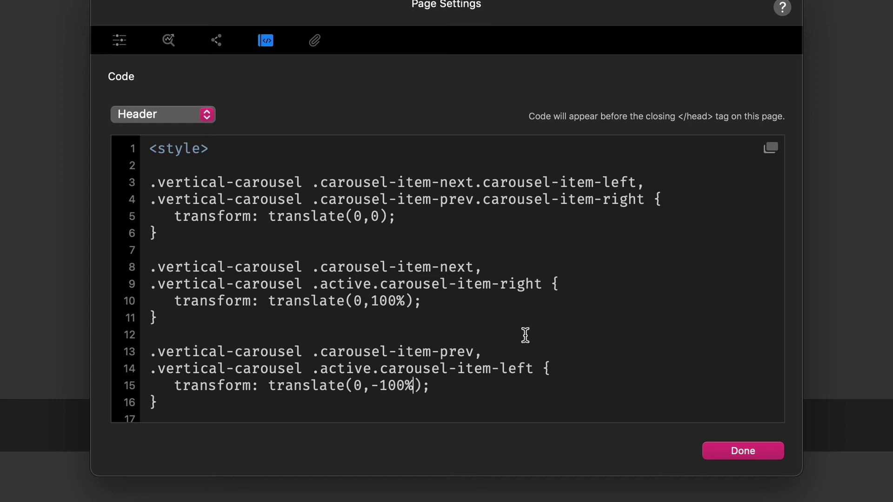
{"action": "scroll", "coordinate": [525, 335], "scroll_direction": "down", "scroll_amount": 1}
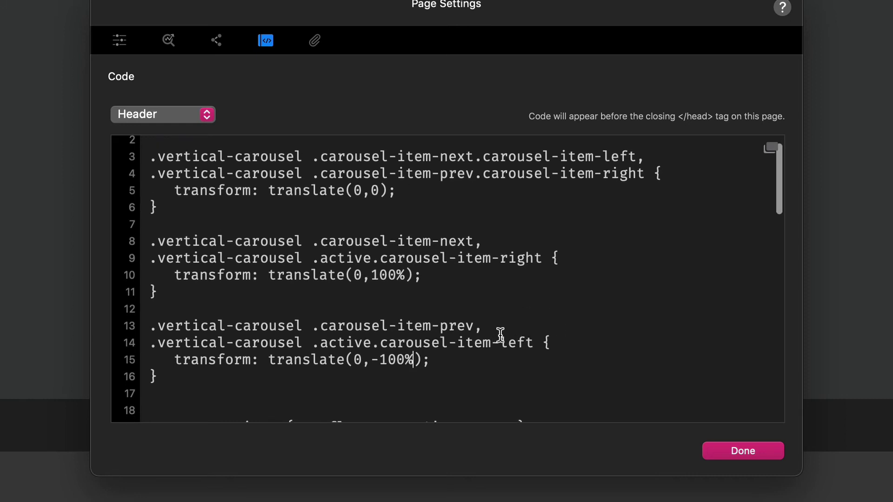
{"action": "scroll", "coordinate": [500, 335], "scroll_direction": "up", "scroll_amount": 1}
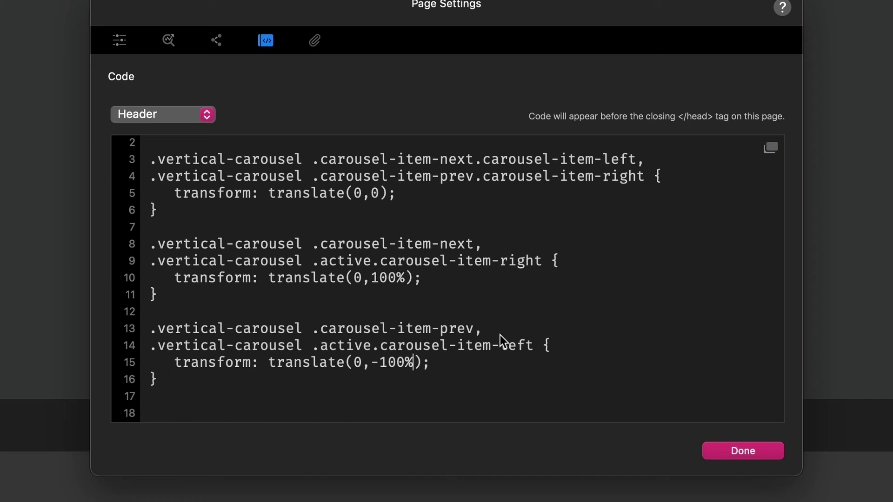
{"action": "scroll", "coordinate": [500, 334], "scroll_direction": "up", "scroll_amount": 2}
{"action": "scroll", "coordinate": [500, 335], "scroll_direction": "down", "scroll_amount": 1}
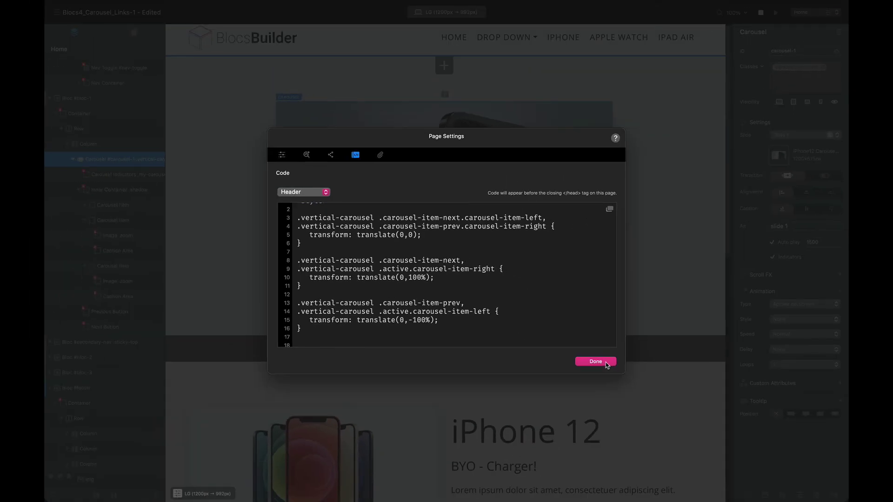
Close Page Settings with Done, keeping the new header CSS.
{"action": "left_click", "coordinate": [596, 362]}
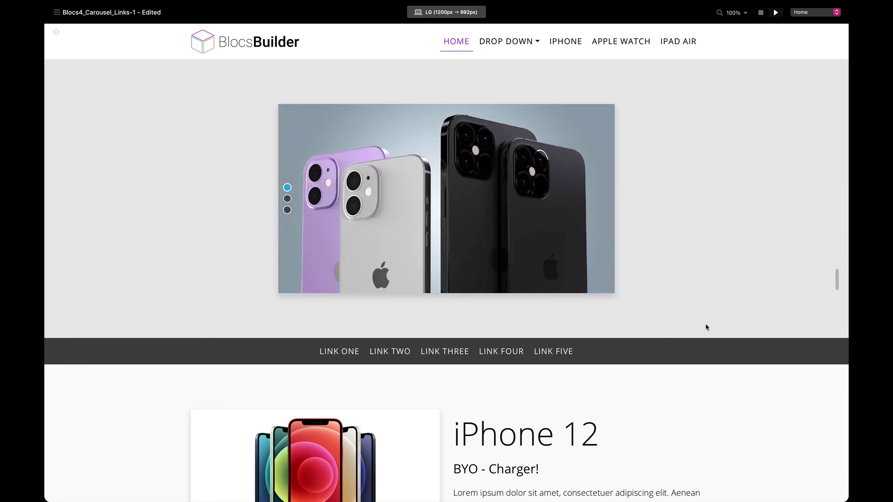
Change the carousel's Auto play interval from 1500 to 2000 and preview the page again.
{"action": "left_click", "coordinate": [761, 13]}
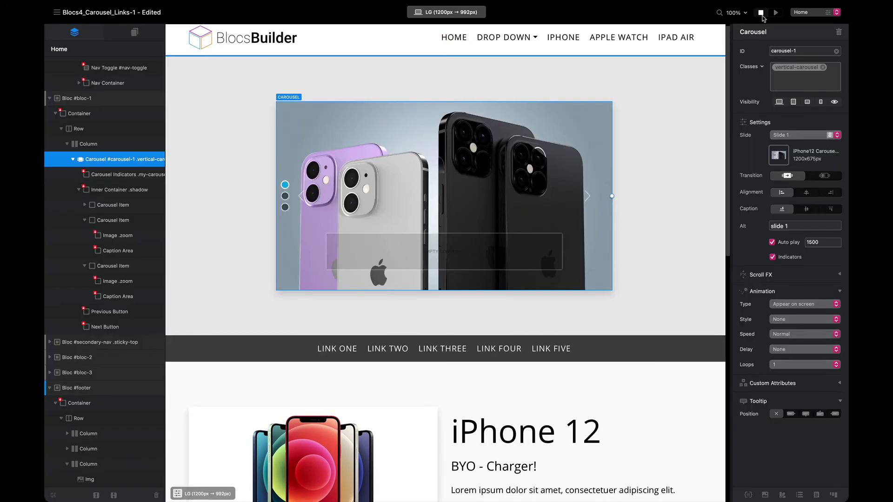
{"action": "left_click", "coordinate": [590, 138]}
{"action": "left_click", "coordinate": [505, 133]}
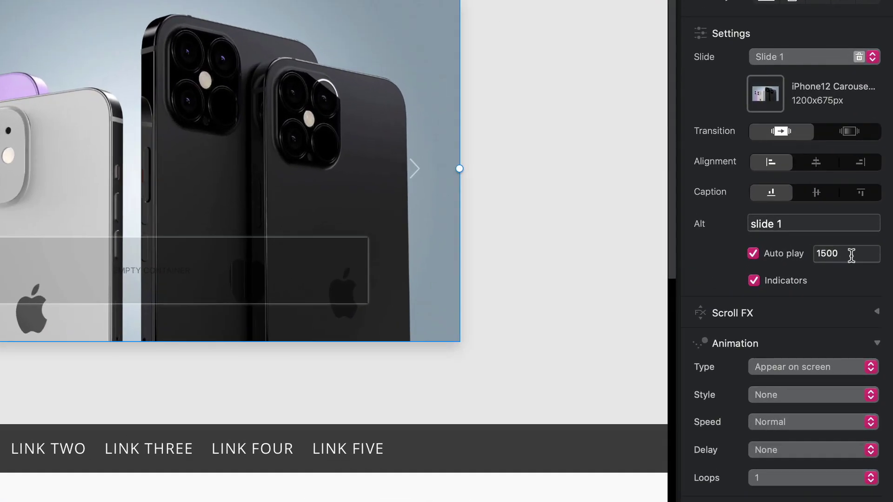
{"action": "left_click", "coordinate": [823, 243]}
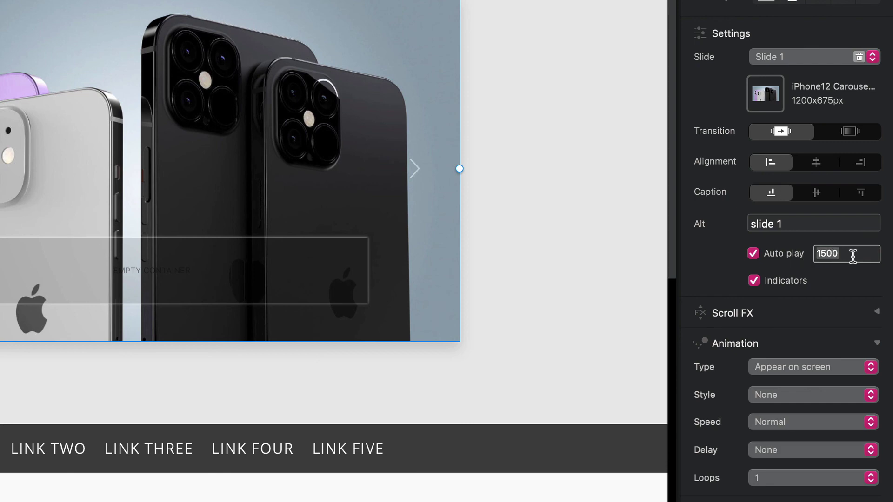
{"action": "key", "text": "BackSpace"}
{"action": "type", "text": "2000"}
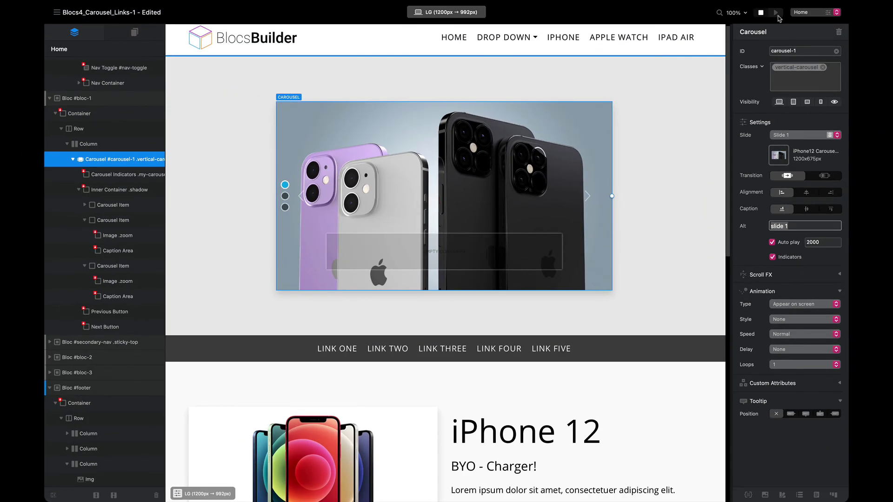
{"action": "left_click", "coordinate": [776, 13]}
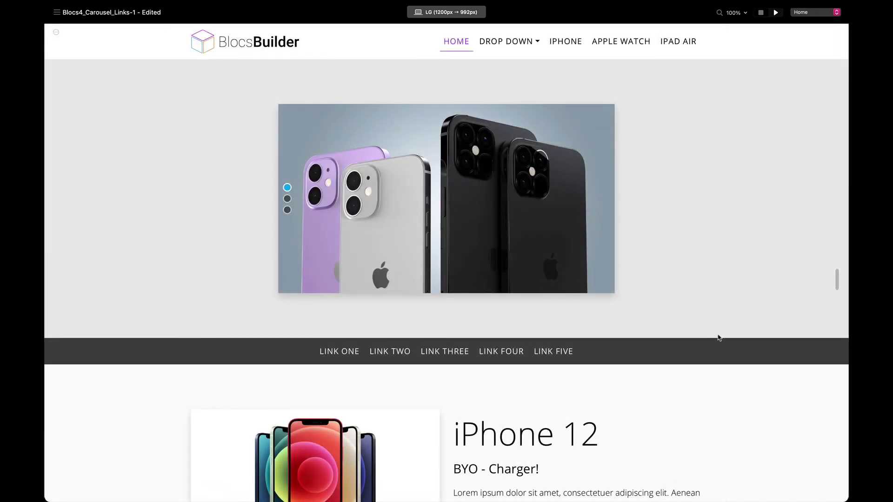